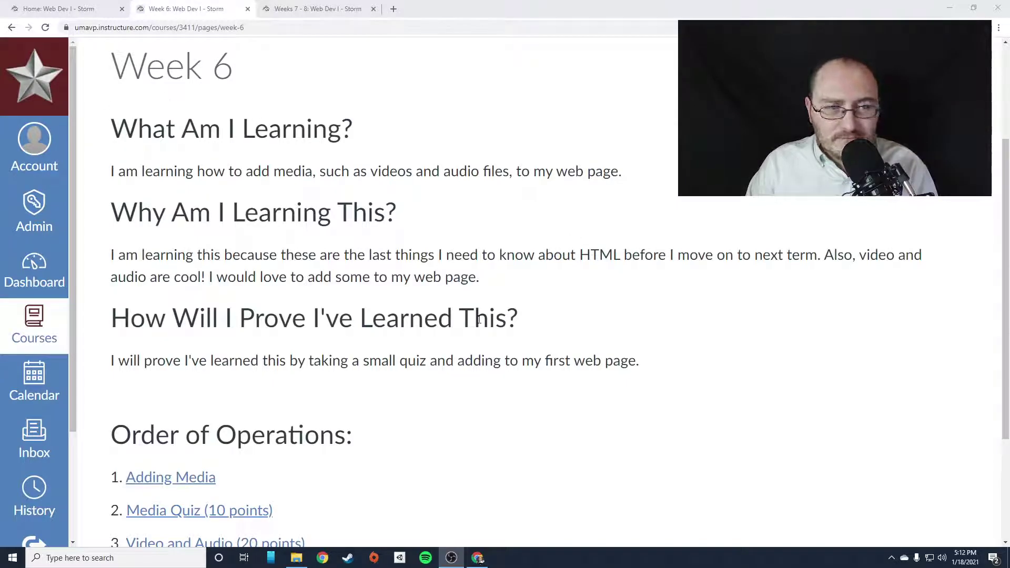
pyautogui.scroll(-2, 478, 319)
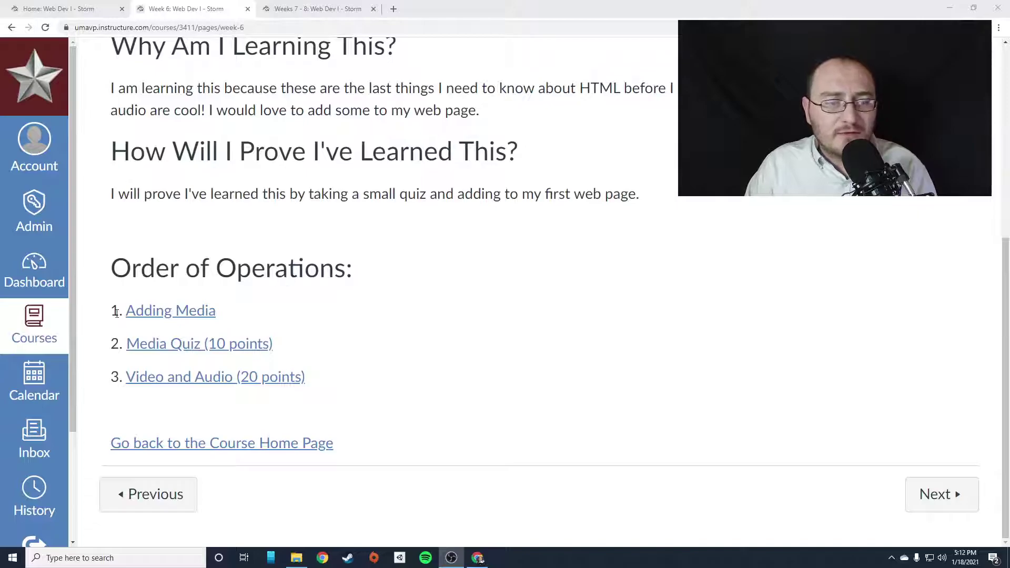
# Step: Highlight Adding Media and Media Quiz, then switch the highlight to Video and Audio (20 points)
pyautogui.moveTo(305, 348)
pyautogui.mouseDown()
pyautogui.moveTo(131, 333)
pyautogui.moveTo(94, 318)
pyautogui.mouseUp()
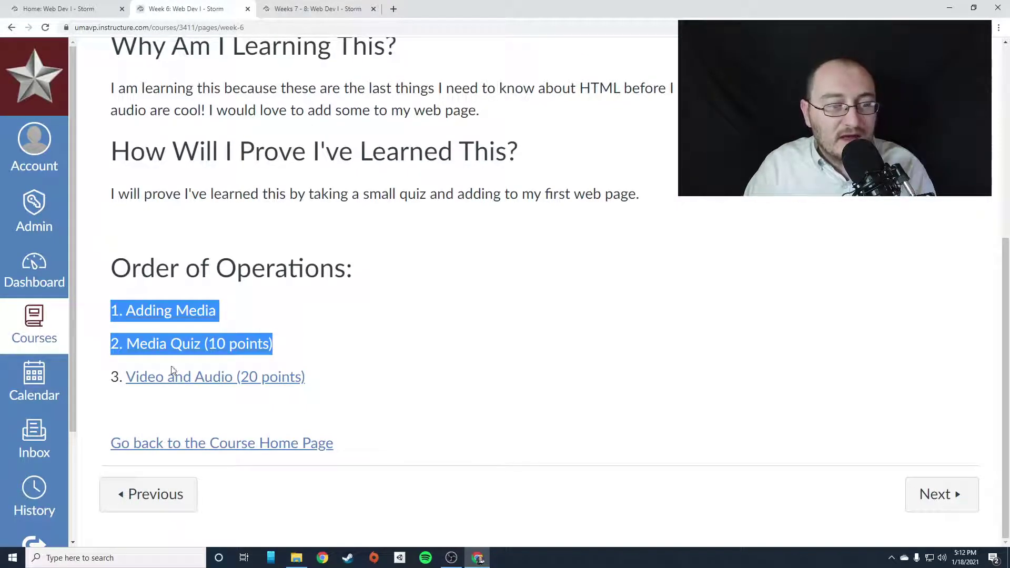
pyautogui.click(341, 385)
pyautogui.moveTo(341, 386); pyautogui.dragTo(99, 377)
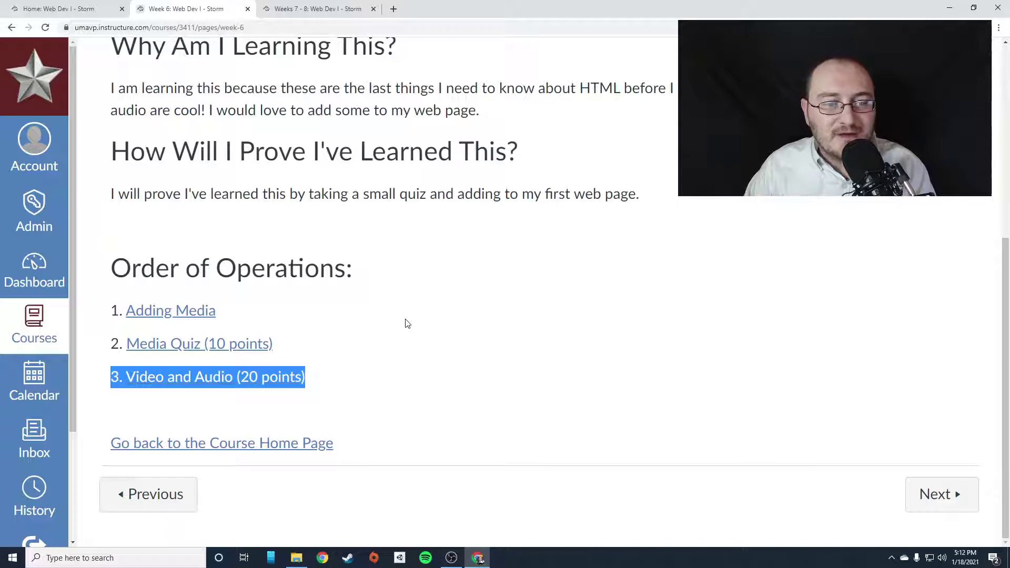
# Step: Clear the highlight from the Video and Audio (20 points) item
pyautogui.click(406, 323)
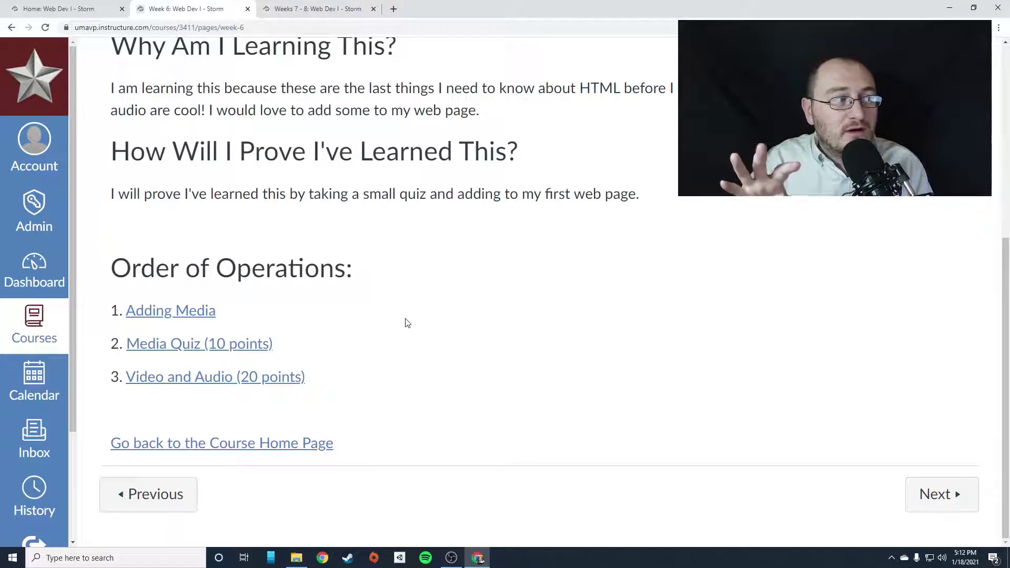